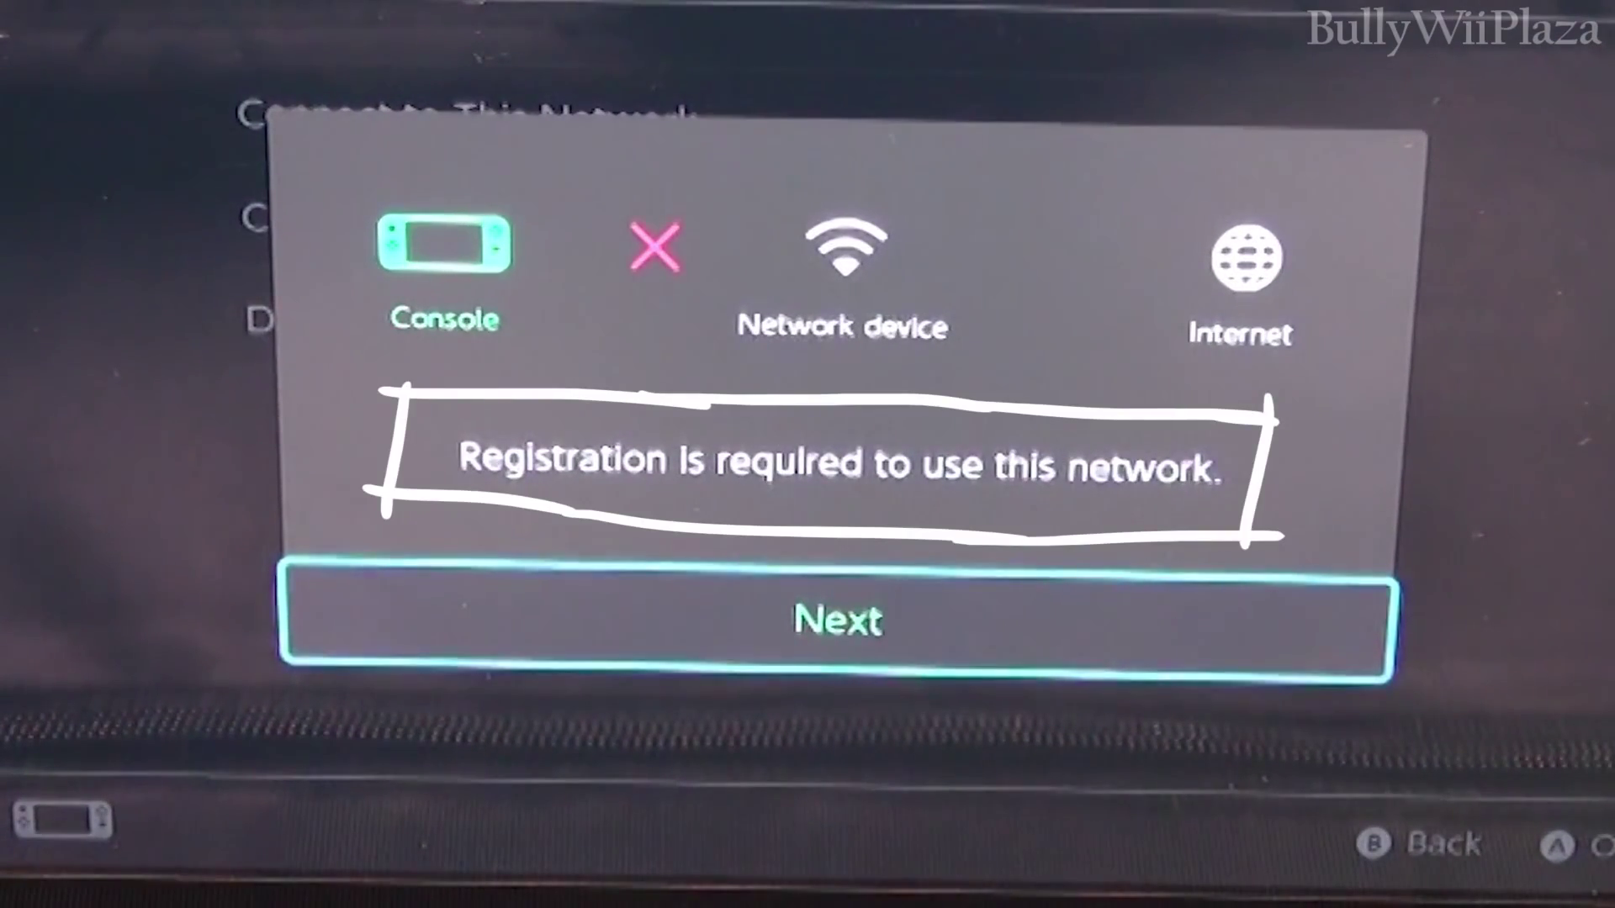
Dismiss the Switch's 'Registration is required to use this network' notice and continue to sign-in
key(Return)
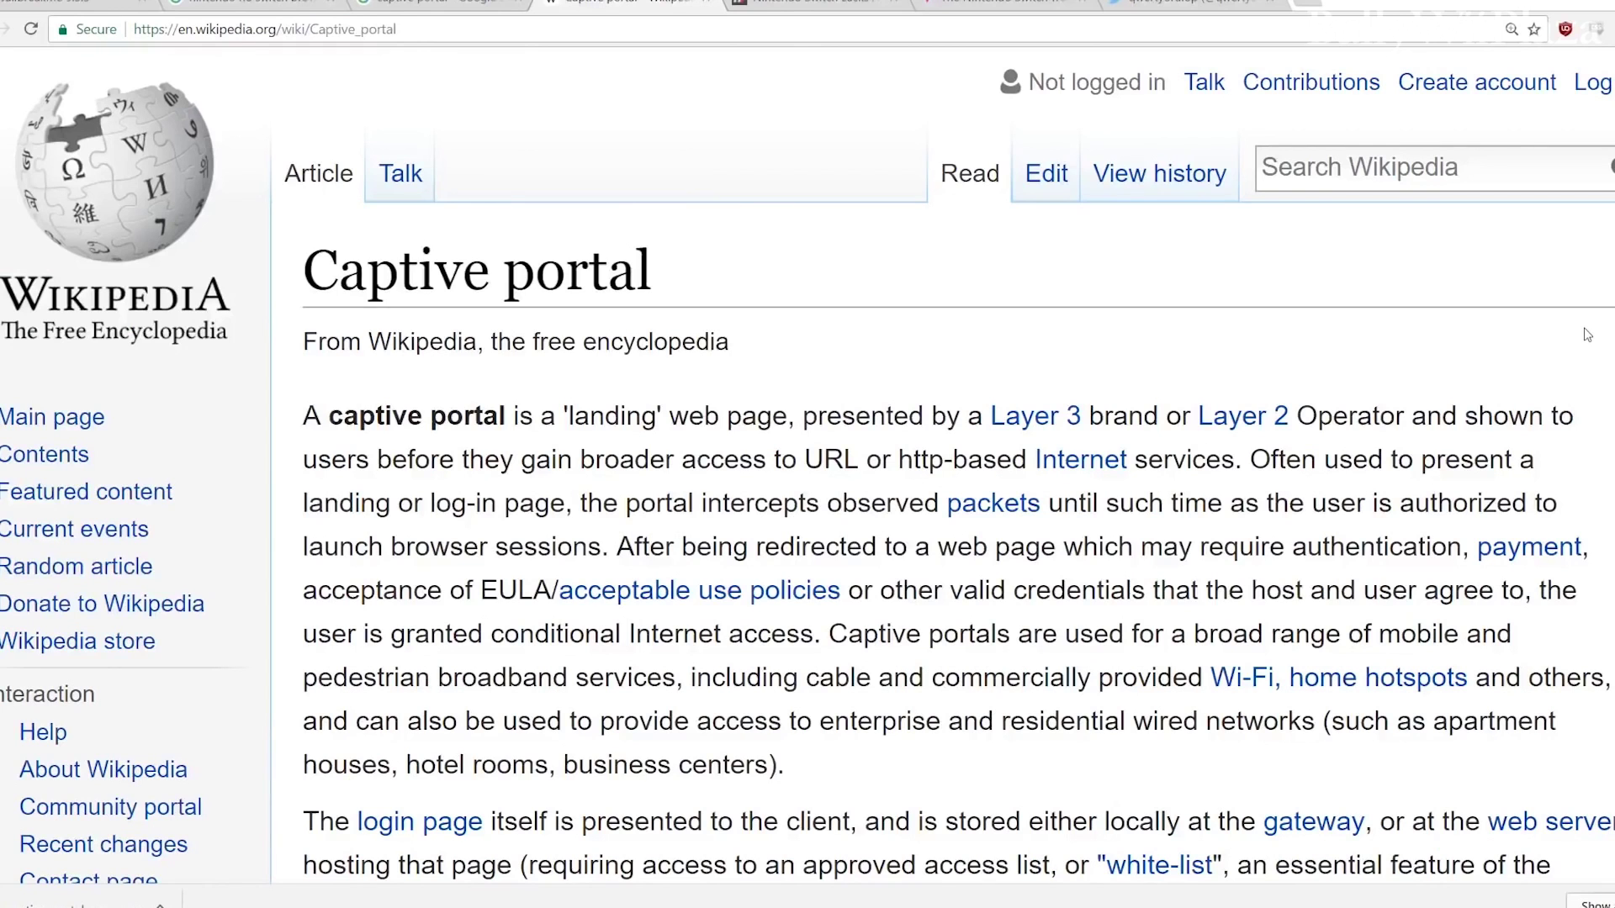
Read the Wikipedia captive portal definition, then get the Burp Suite Free Edition download
drag(304, 416, 788, 416)
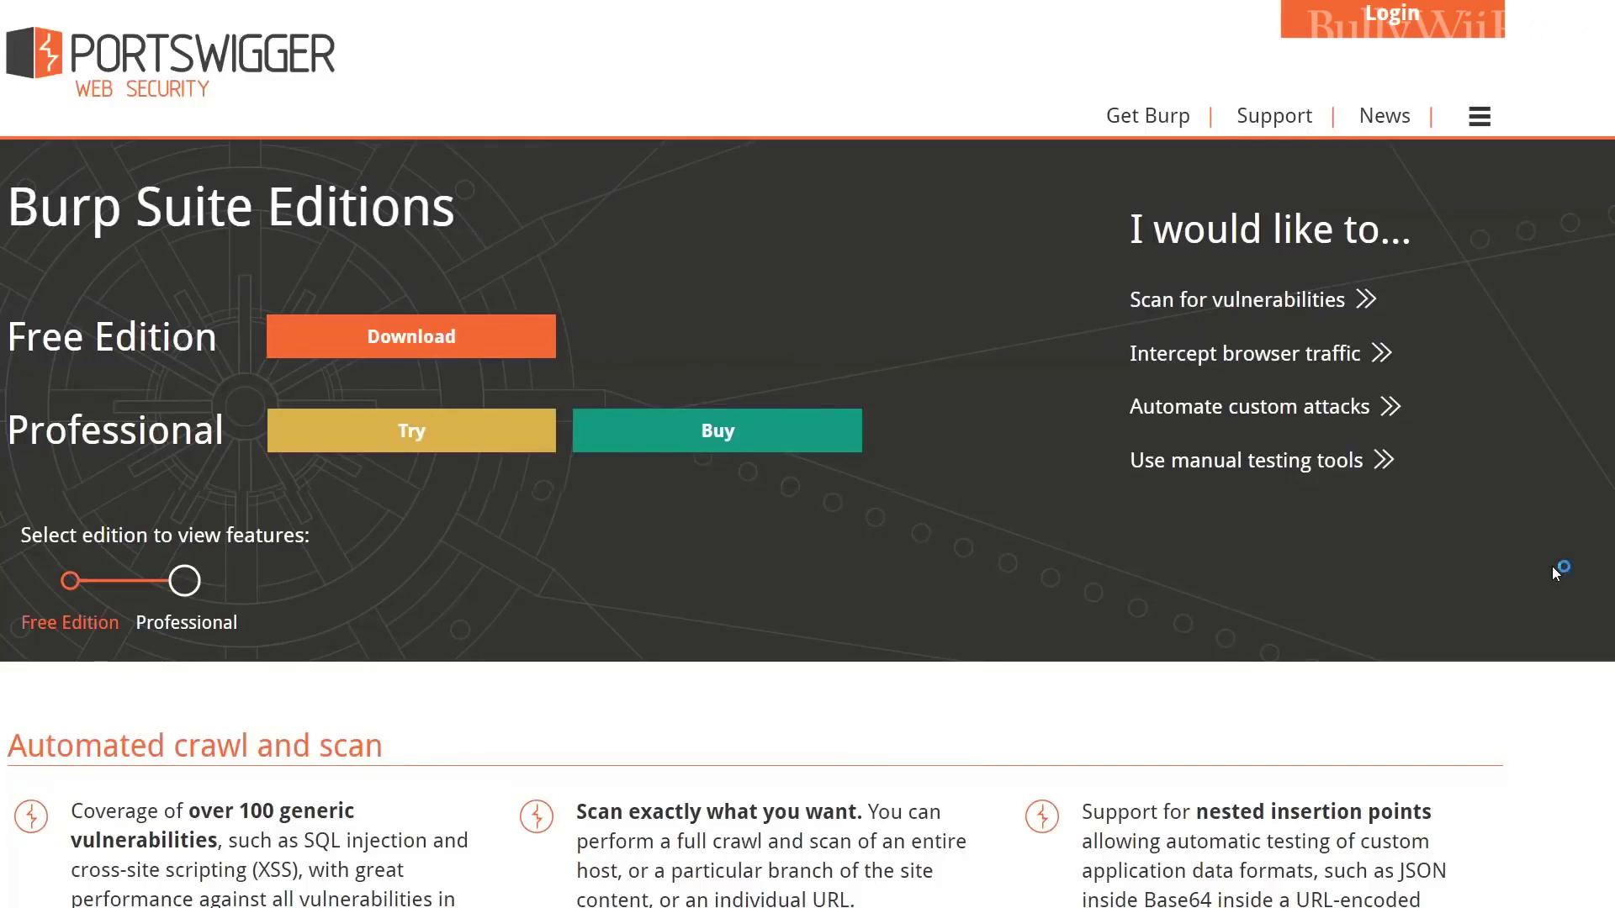
click(501, 345)
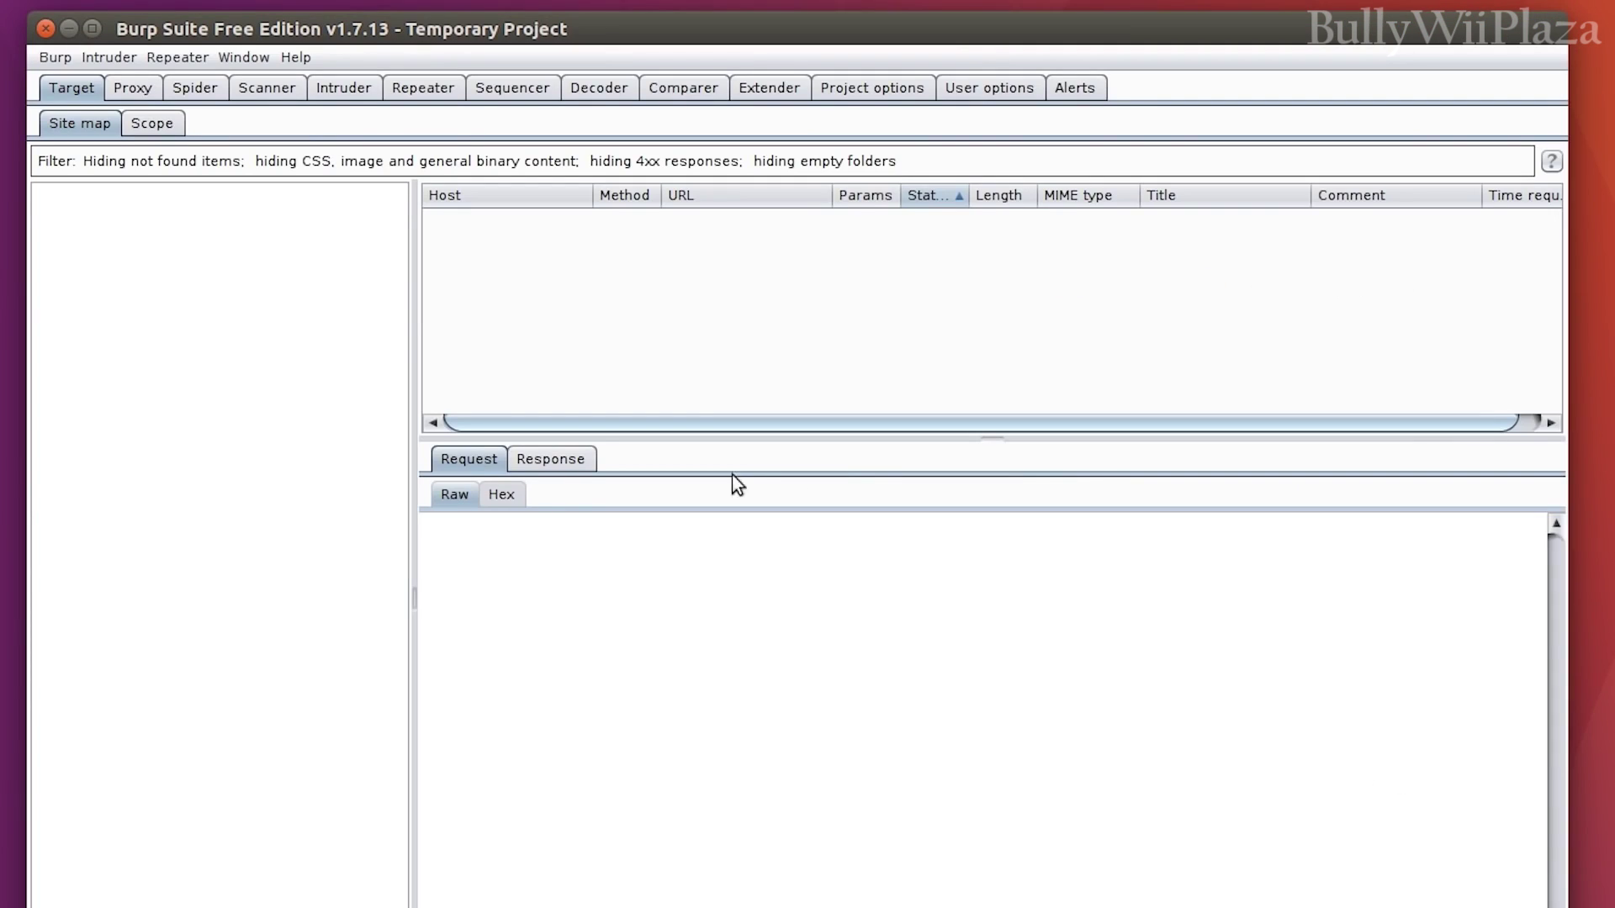
Turn off interception and bind the 127.0.0.1:8080 proxy listener to all interfaces
click(132, 88)
click(349, 196)
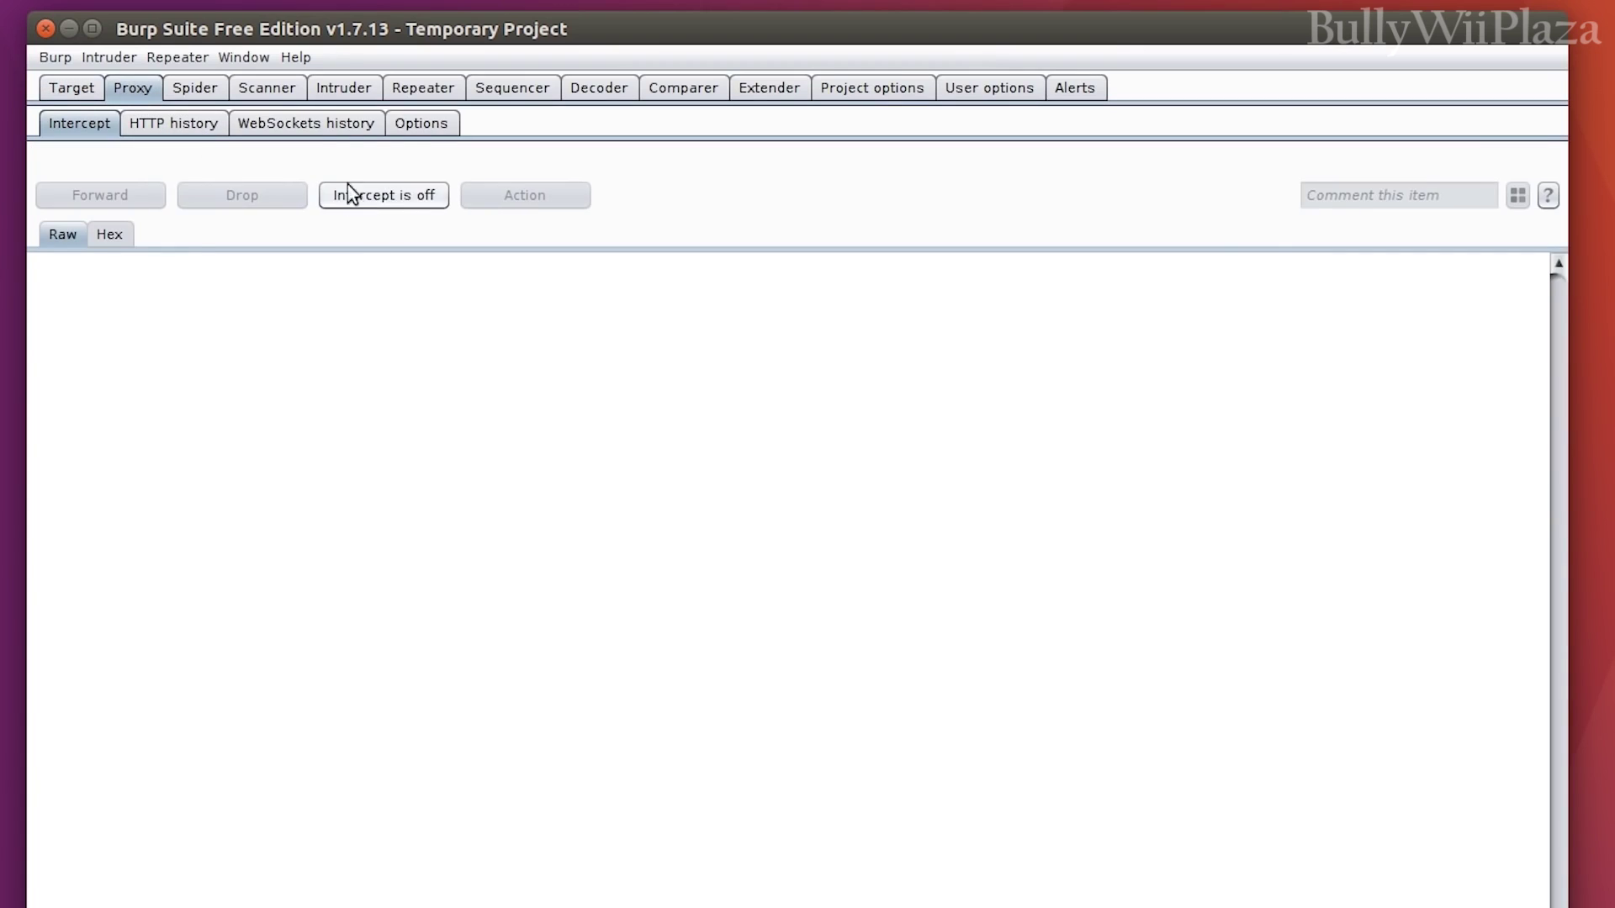
click(421, 123)
click(165, 286)
click(580, 479)
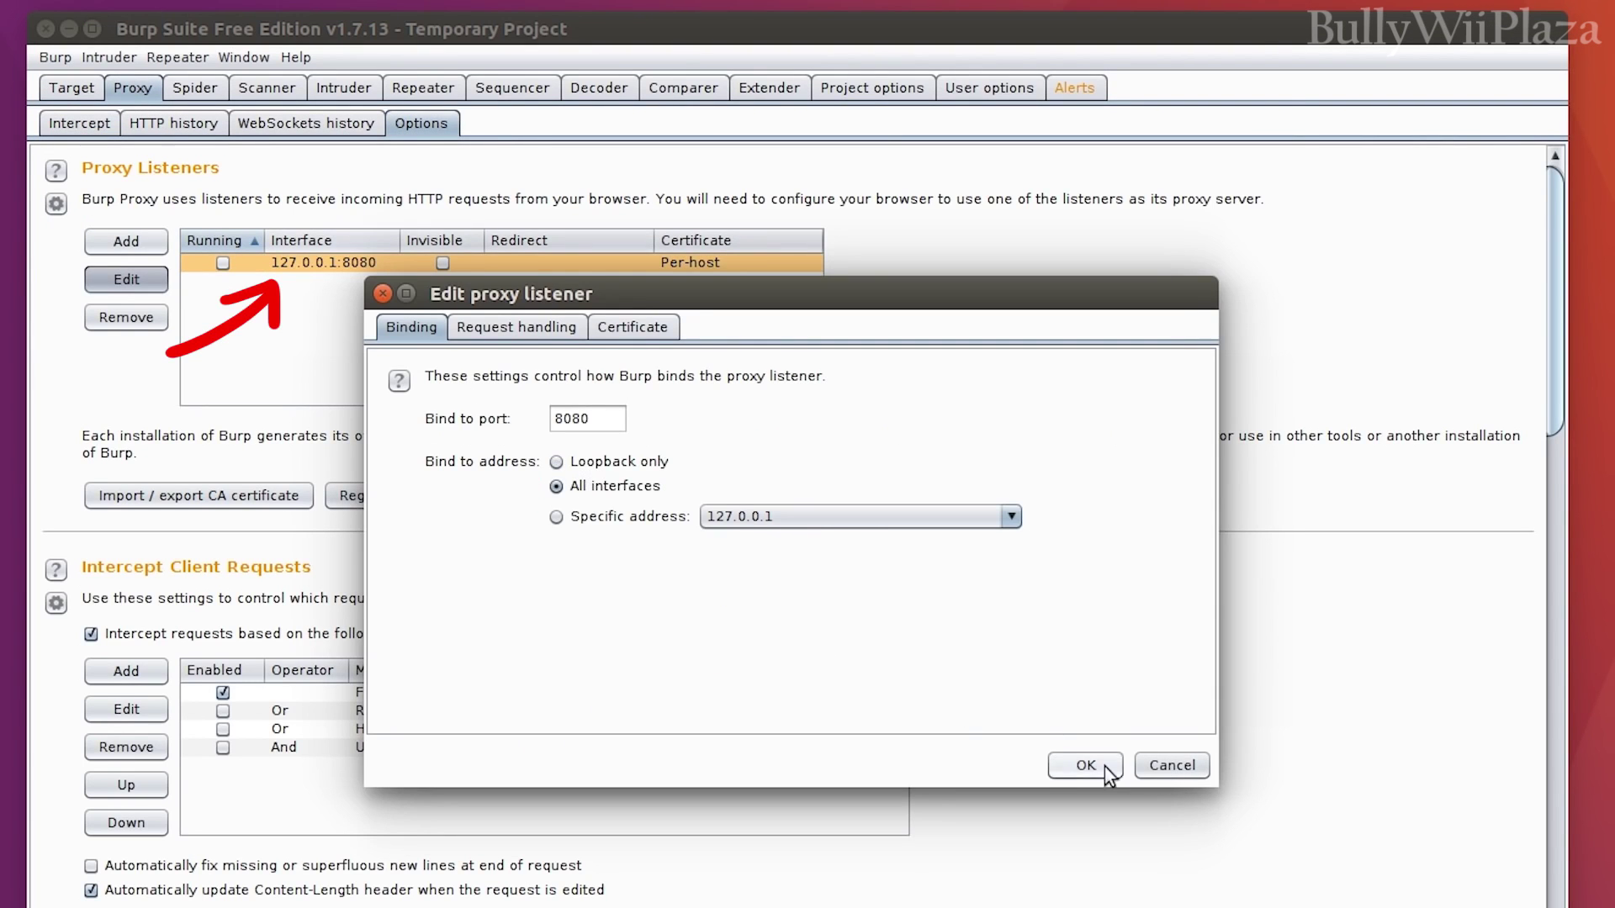
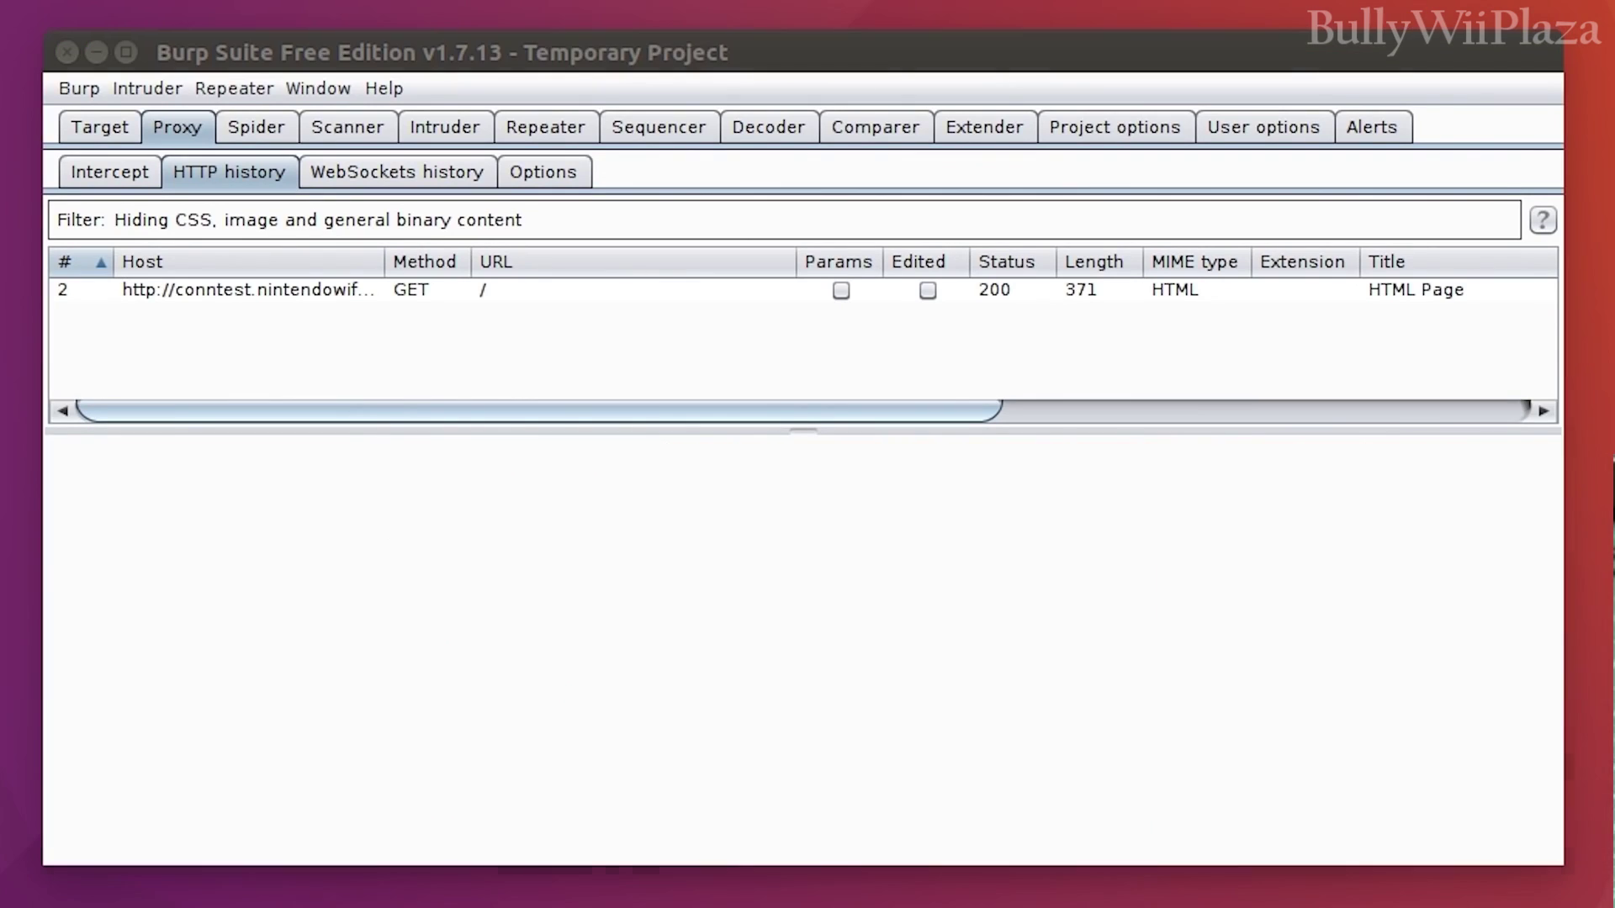
Select the conntest.nintendowifi.net GET request in HTTP history to show its request details
click(345, 302)
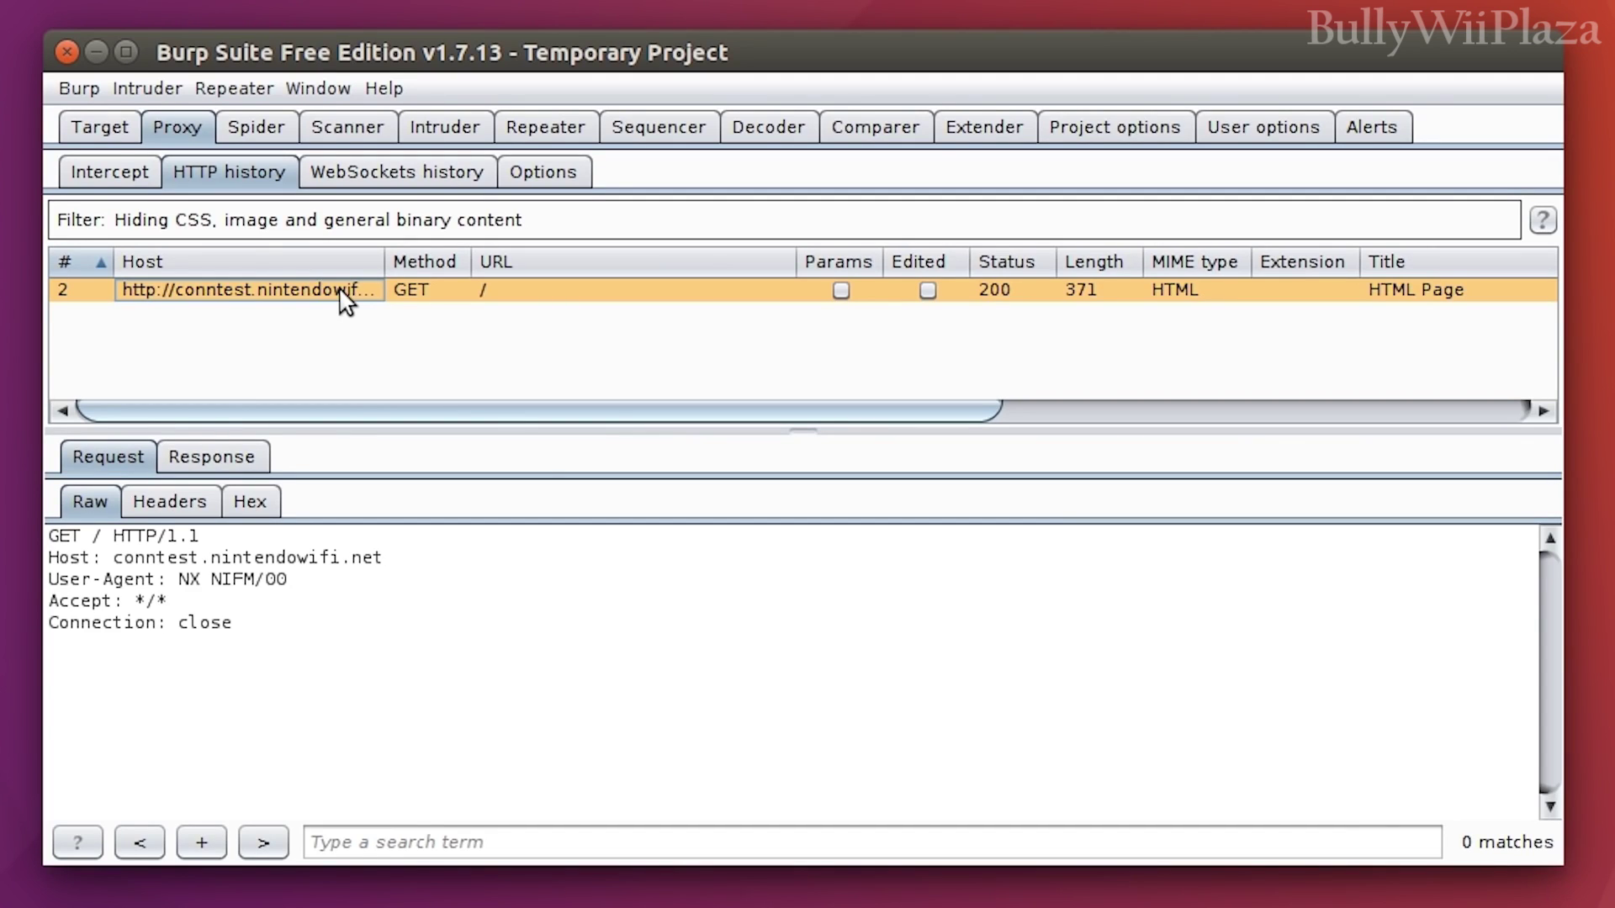
View the response body reading 'This is test.html page' and copy the conntest request URL
click(233, 451)
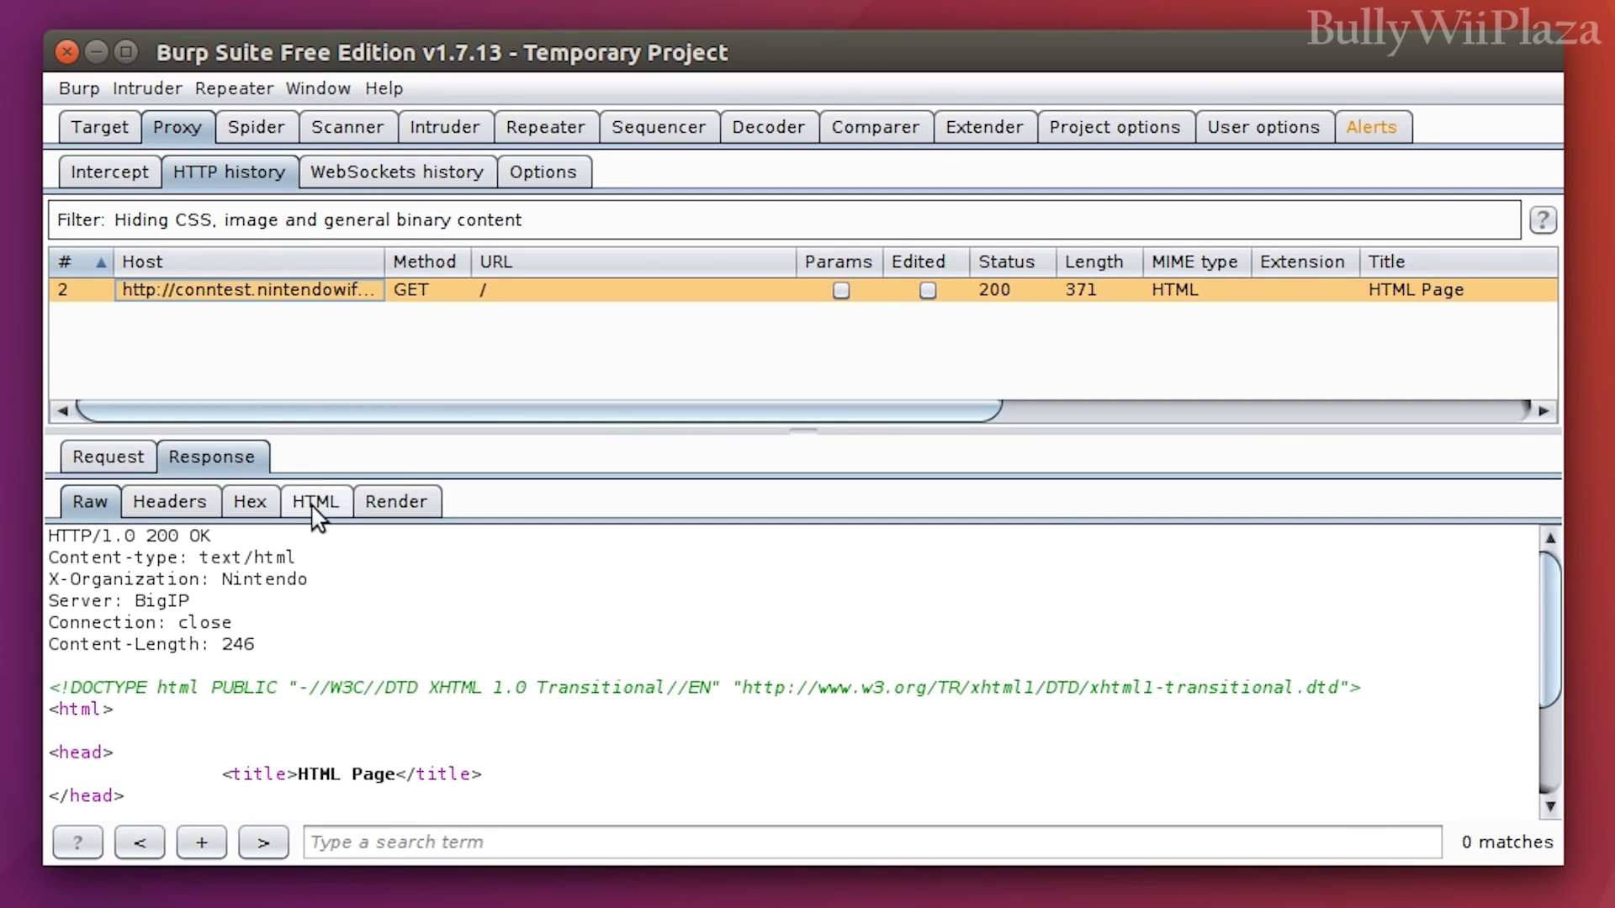
scroll(1561, 718, down, 3)
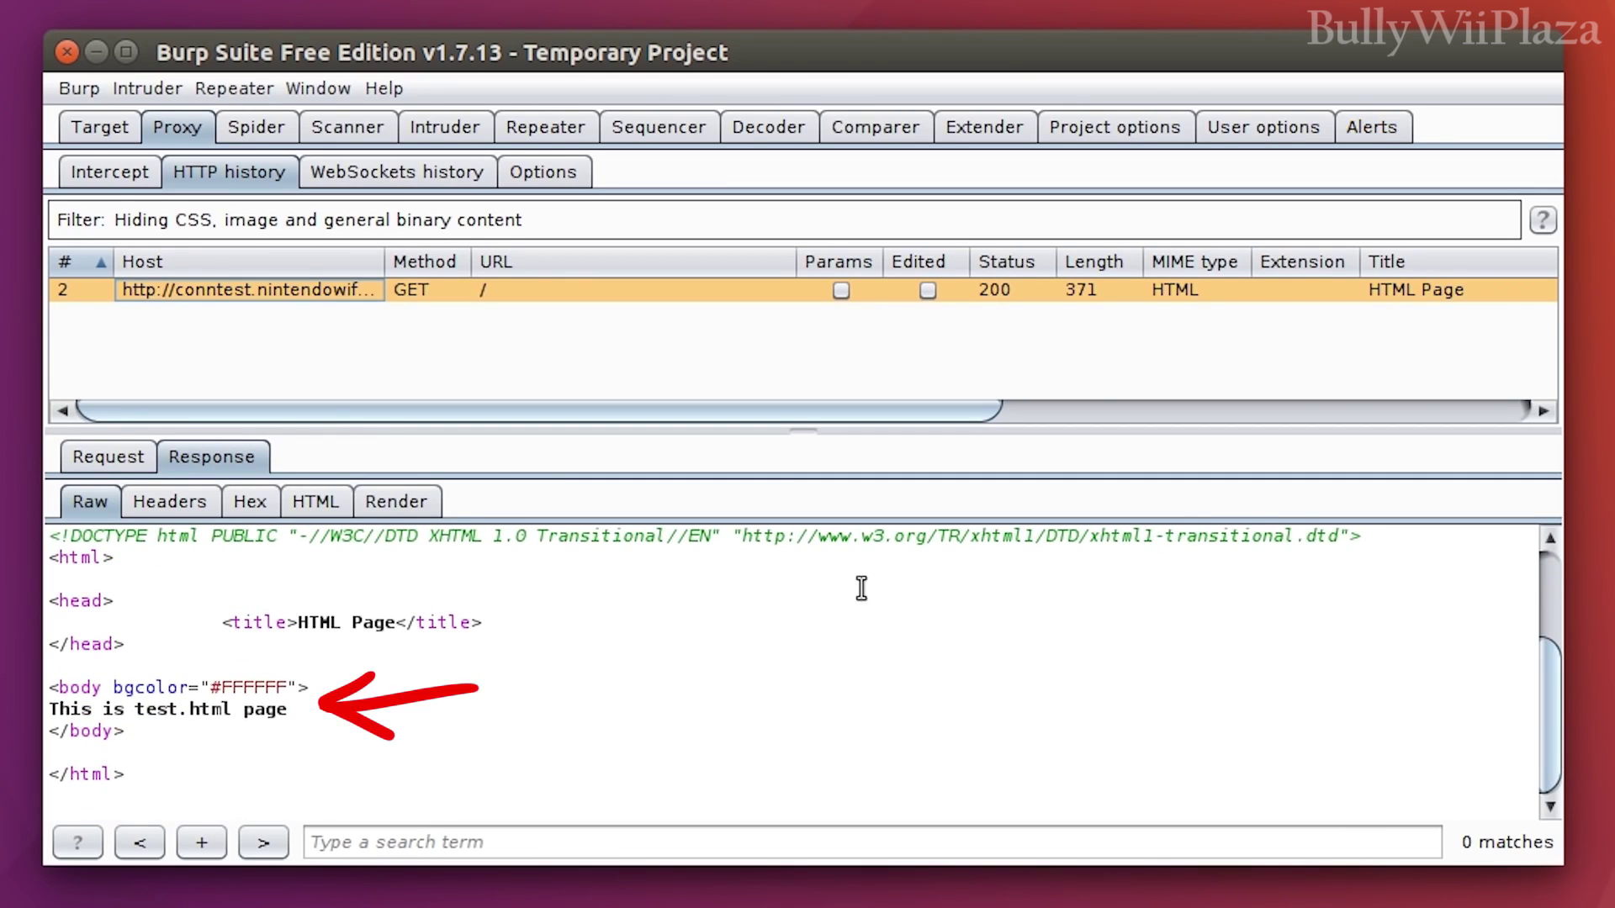
right_click(221, 292)
click(365, 798)
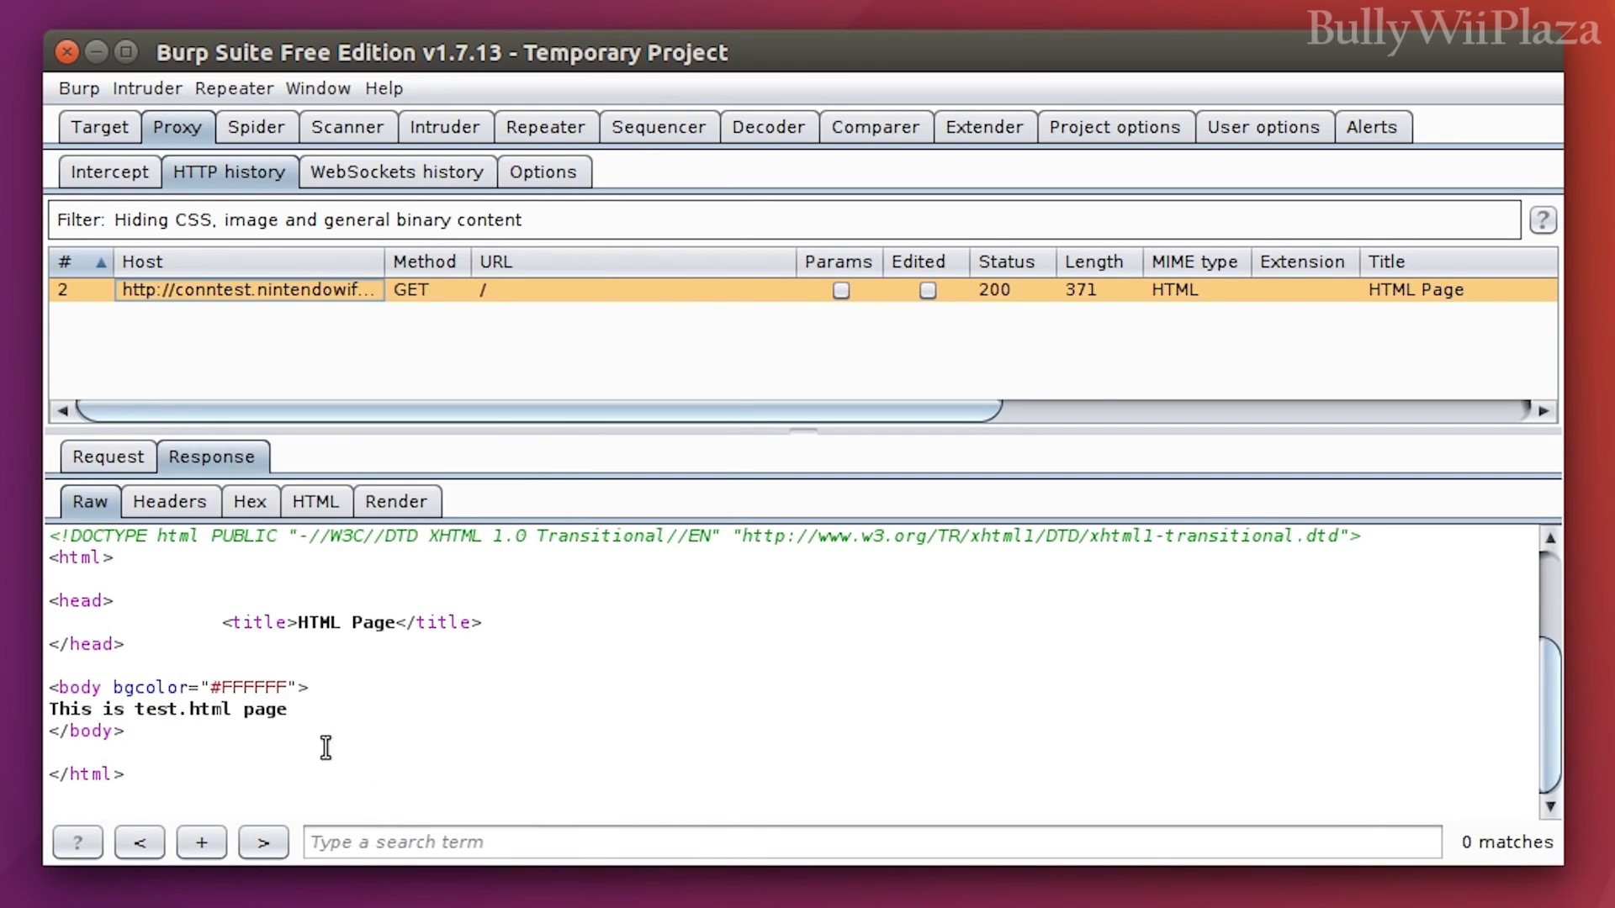
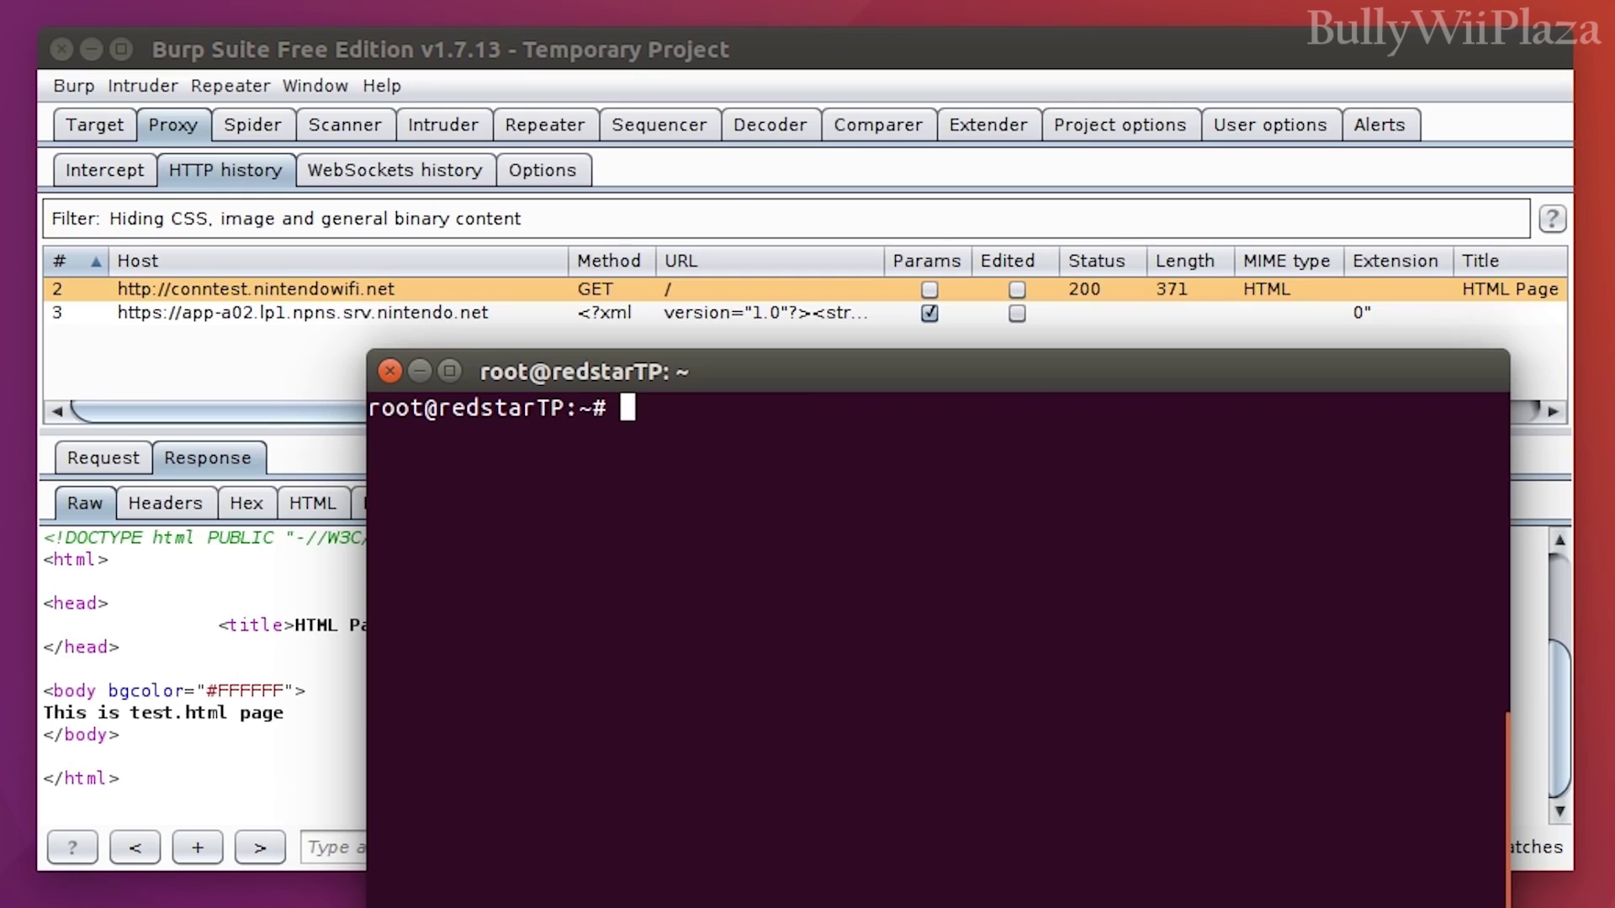
Open /etc/hosts in vim and move down to the redstarTP entry
text(vim)
text( /etc/hosts)
key(Return)
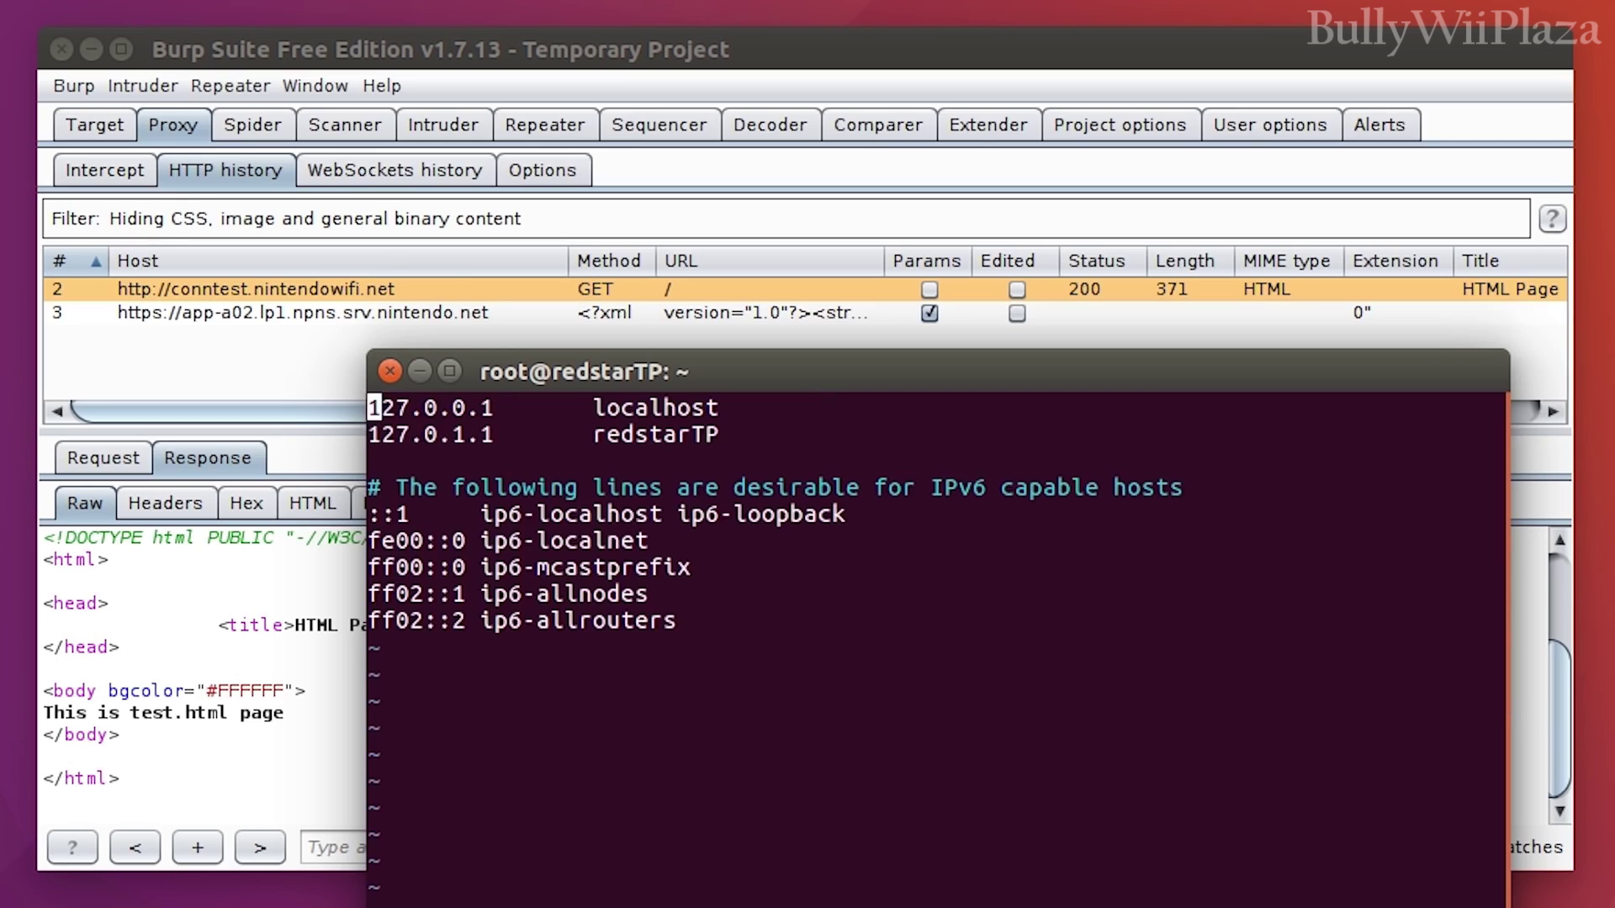
key(Down)
Add a new line below it mapping 127.0.0.1 to conntest.nintendowifi.net, tab-aligned
text(o127.0.0.1)
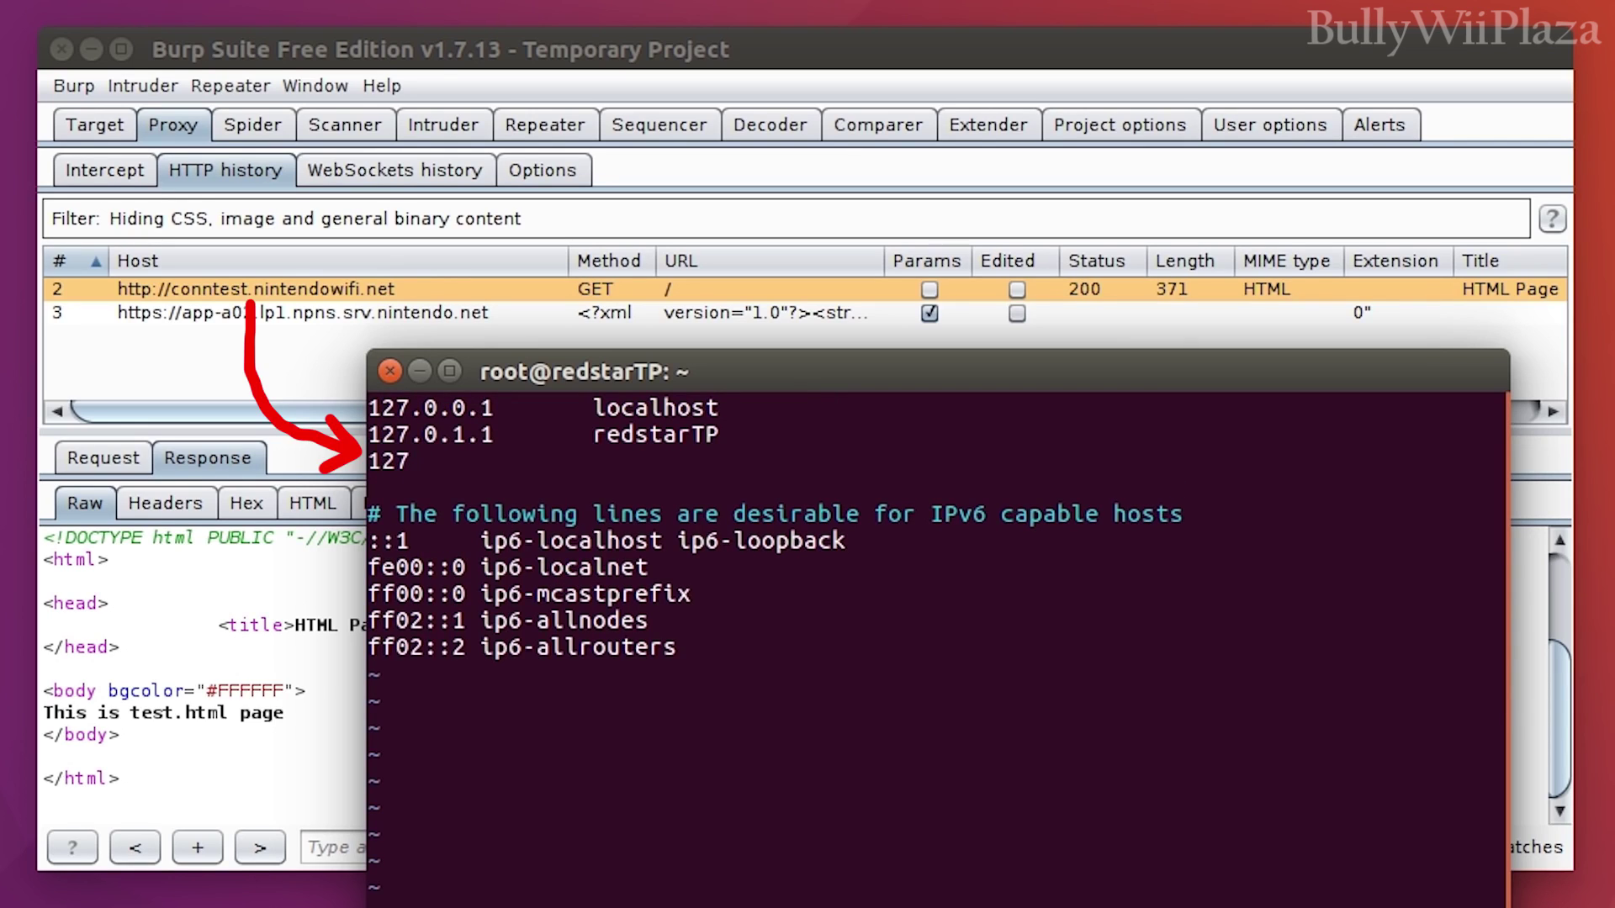
key(Tab)
text(conntest)
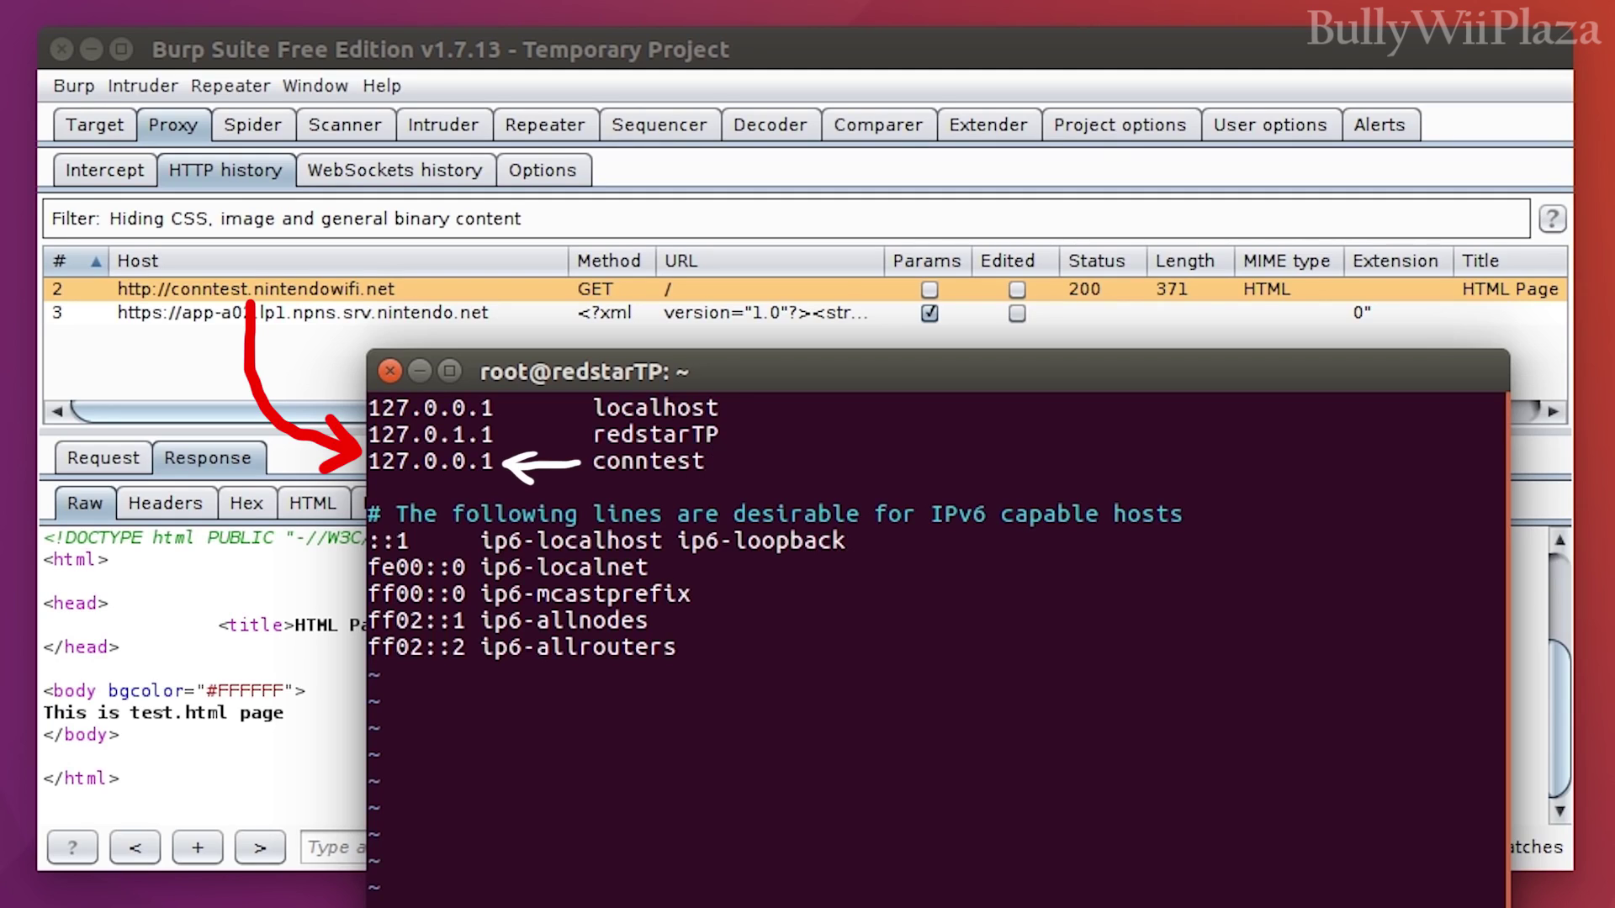
text(.nintendowifi.net)
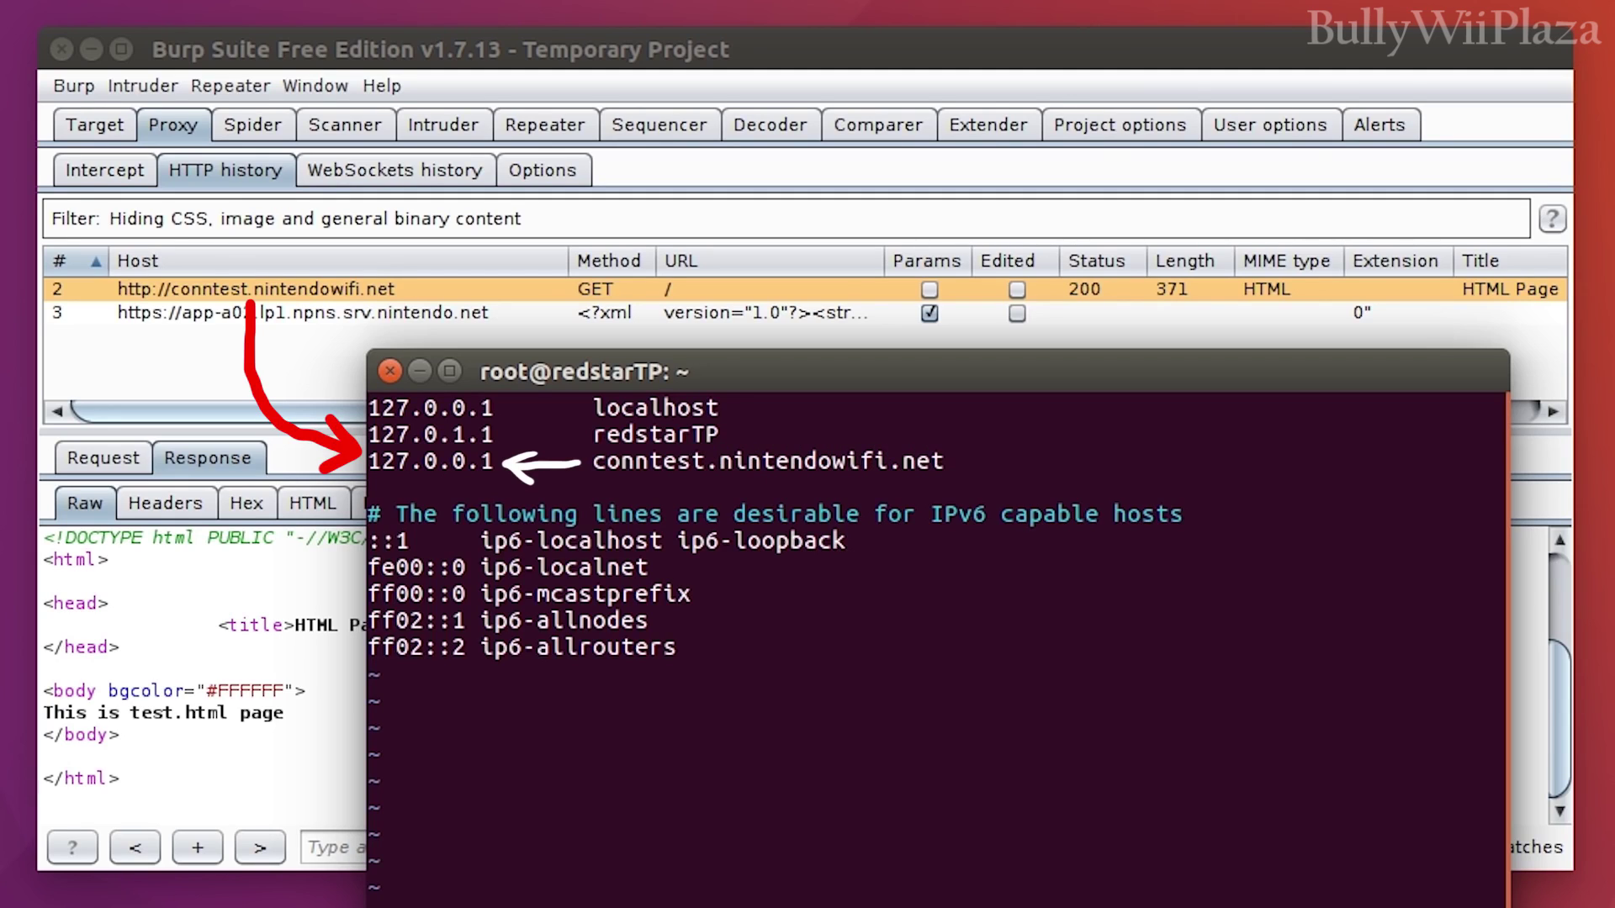
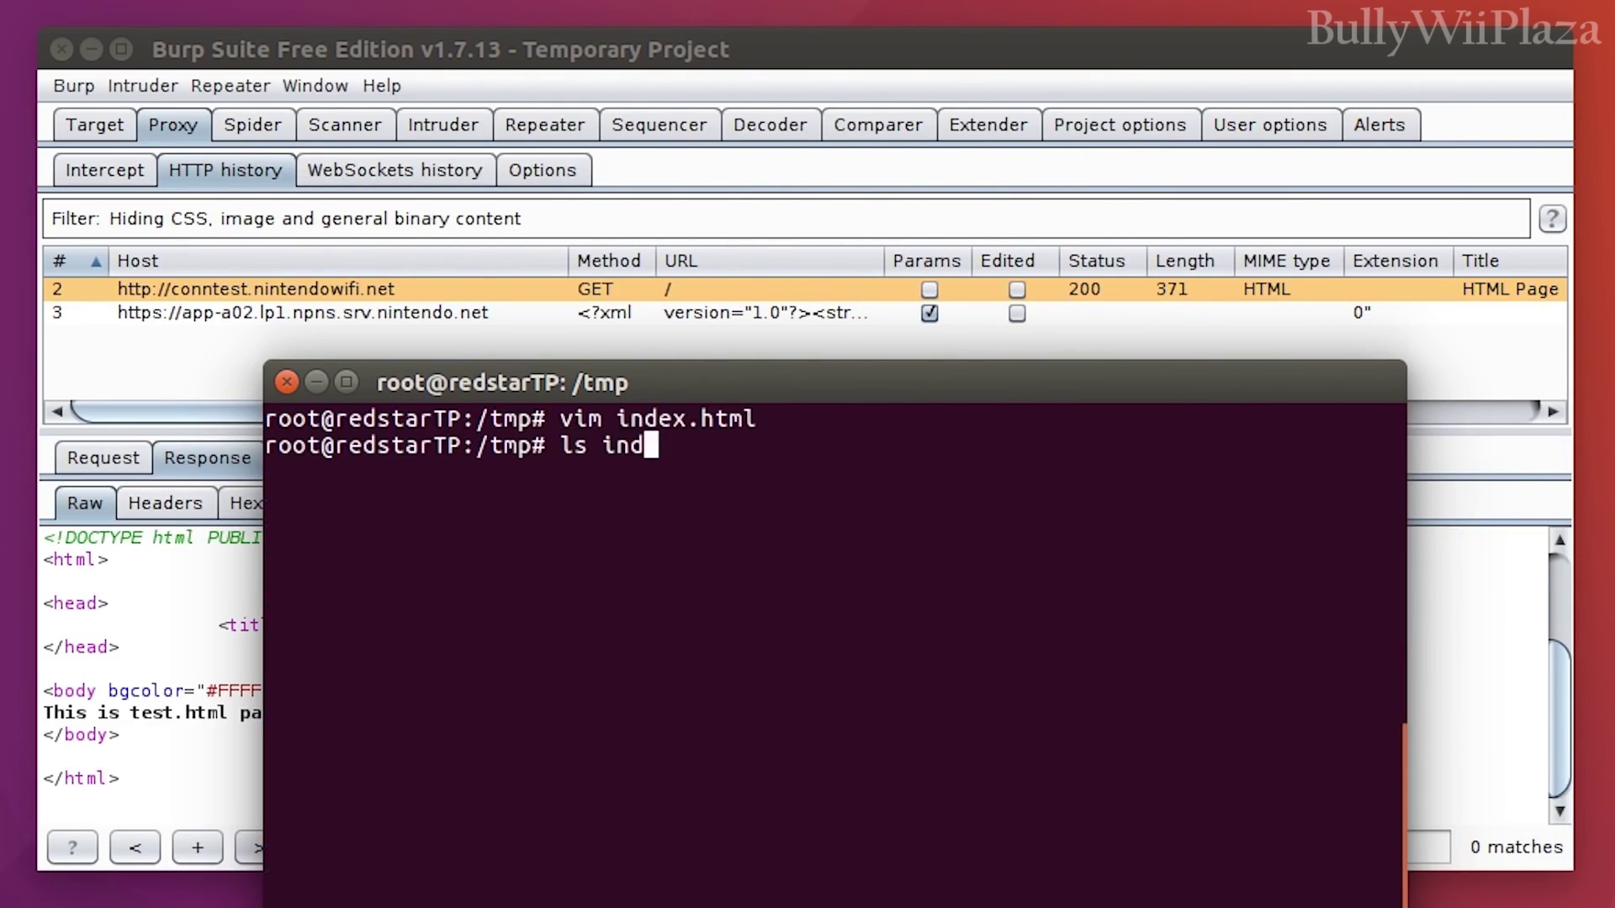
Confirm index.html exists in /tmp, then start the PHP server with php -S 127.0.0.1:80
text(ex.html)
key(Return)
text(php -S 127.0.0.1:80)
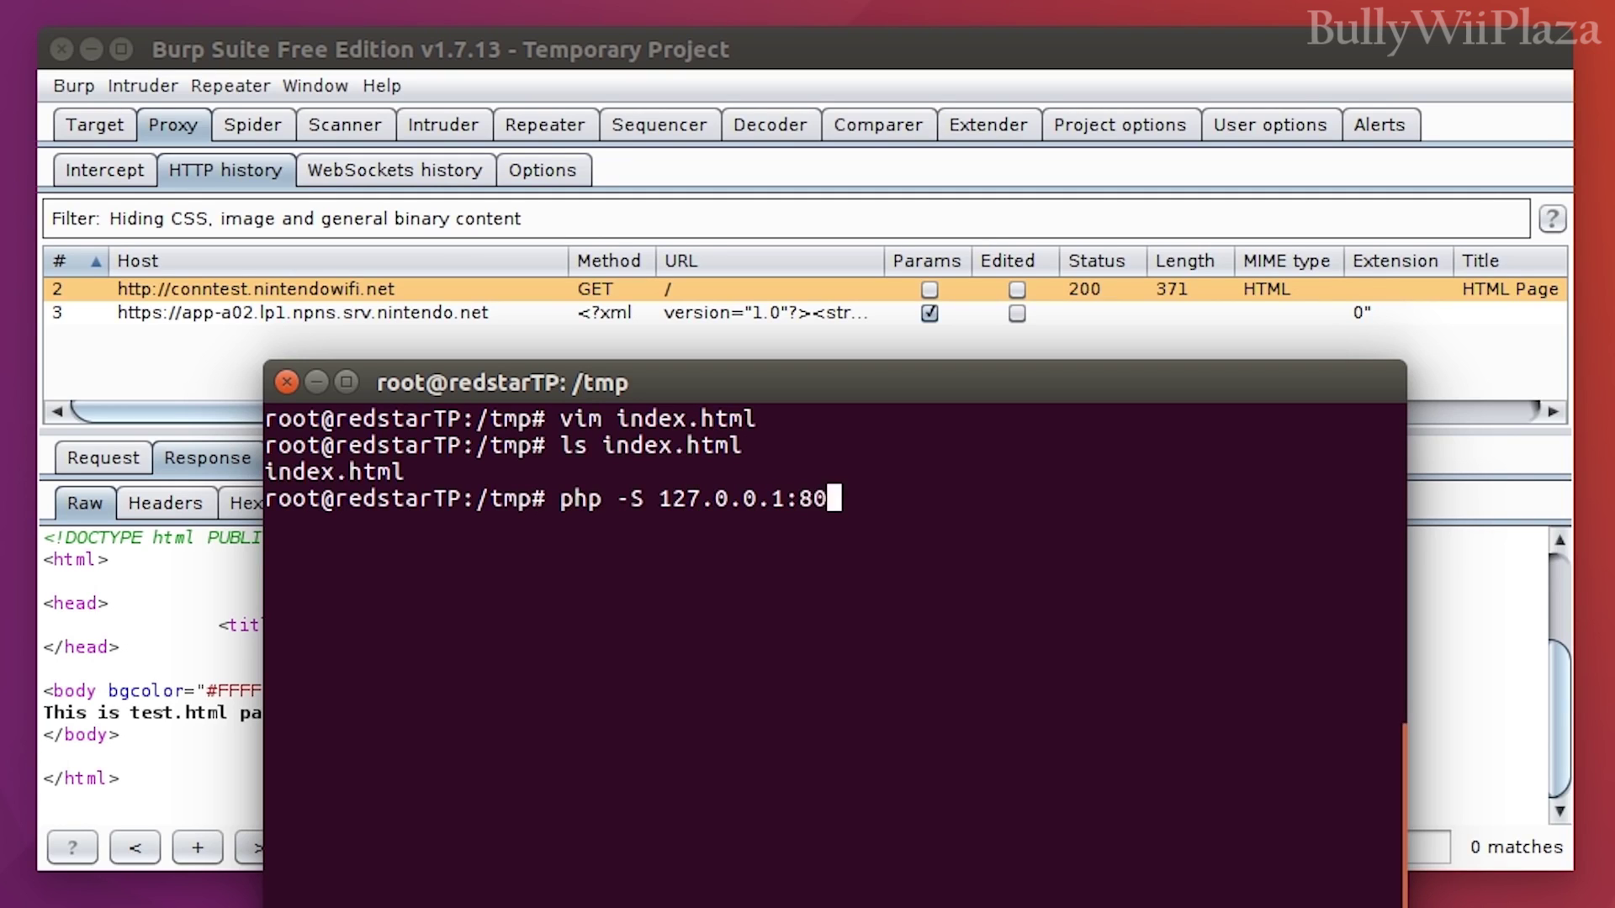
key(Return)
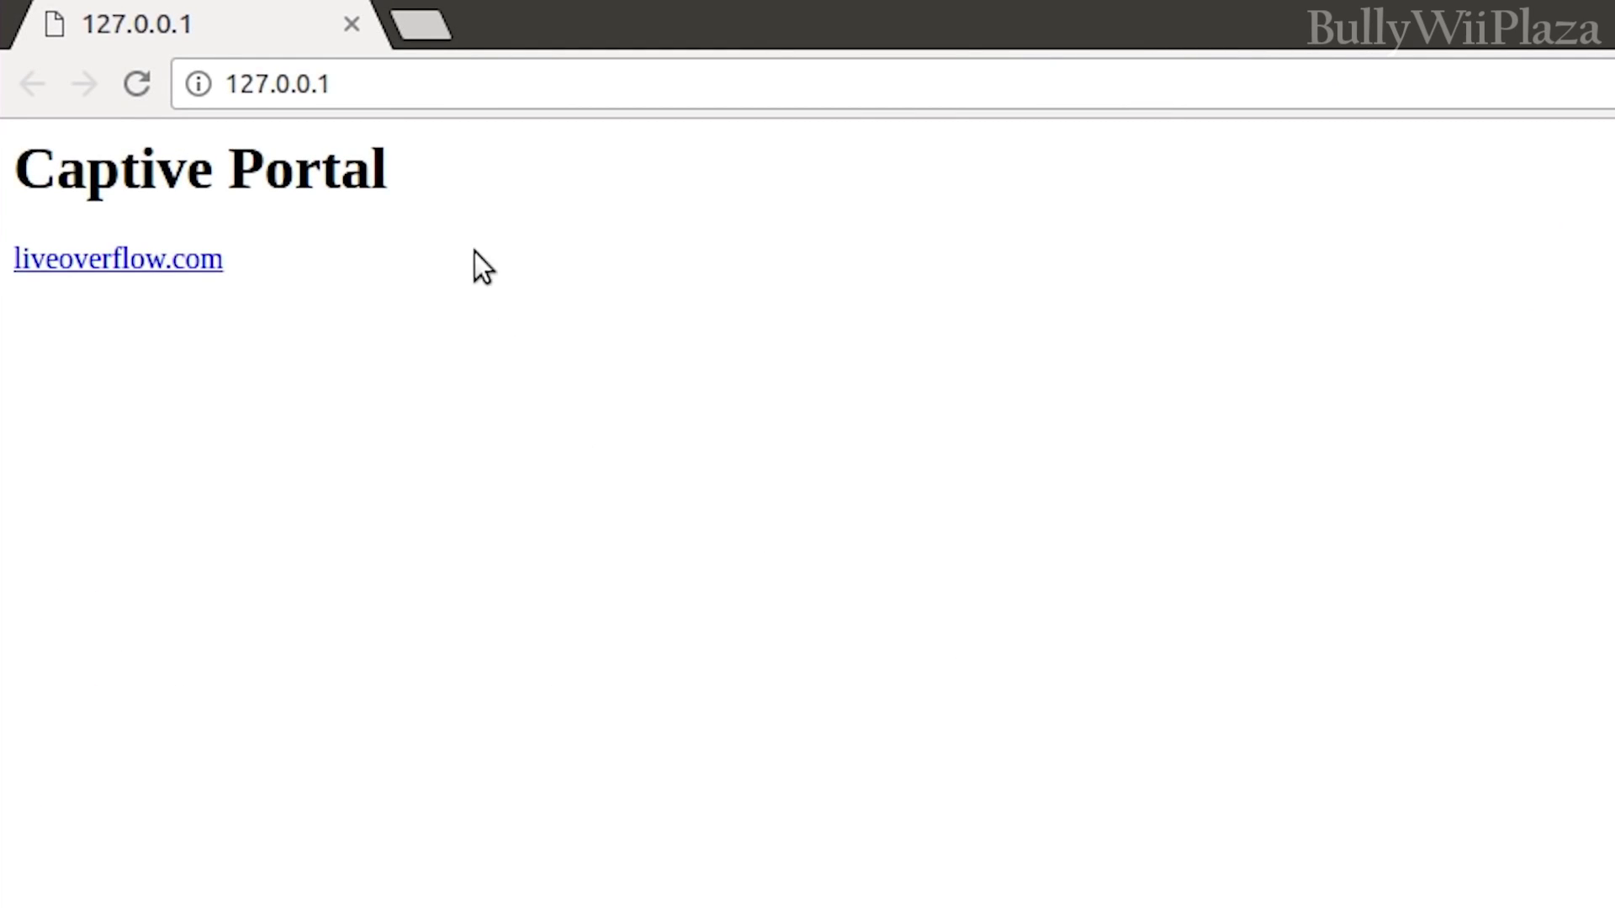
Load conntest.nintendowifi.net from Chrome's address bar to show the local Captive Portal page
click(409, 95)
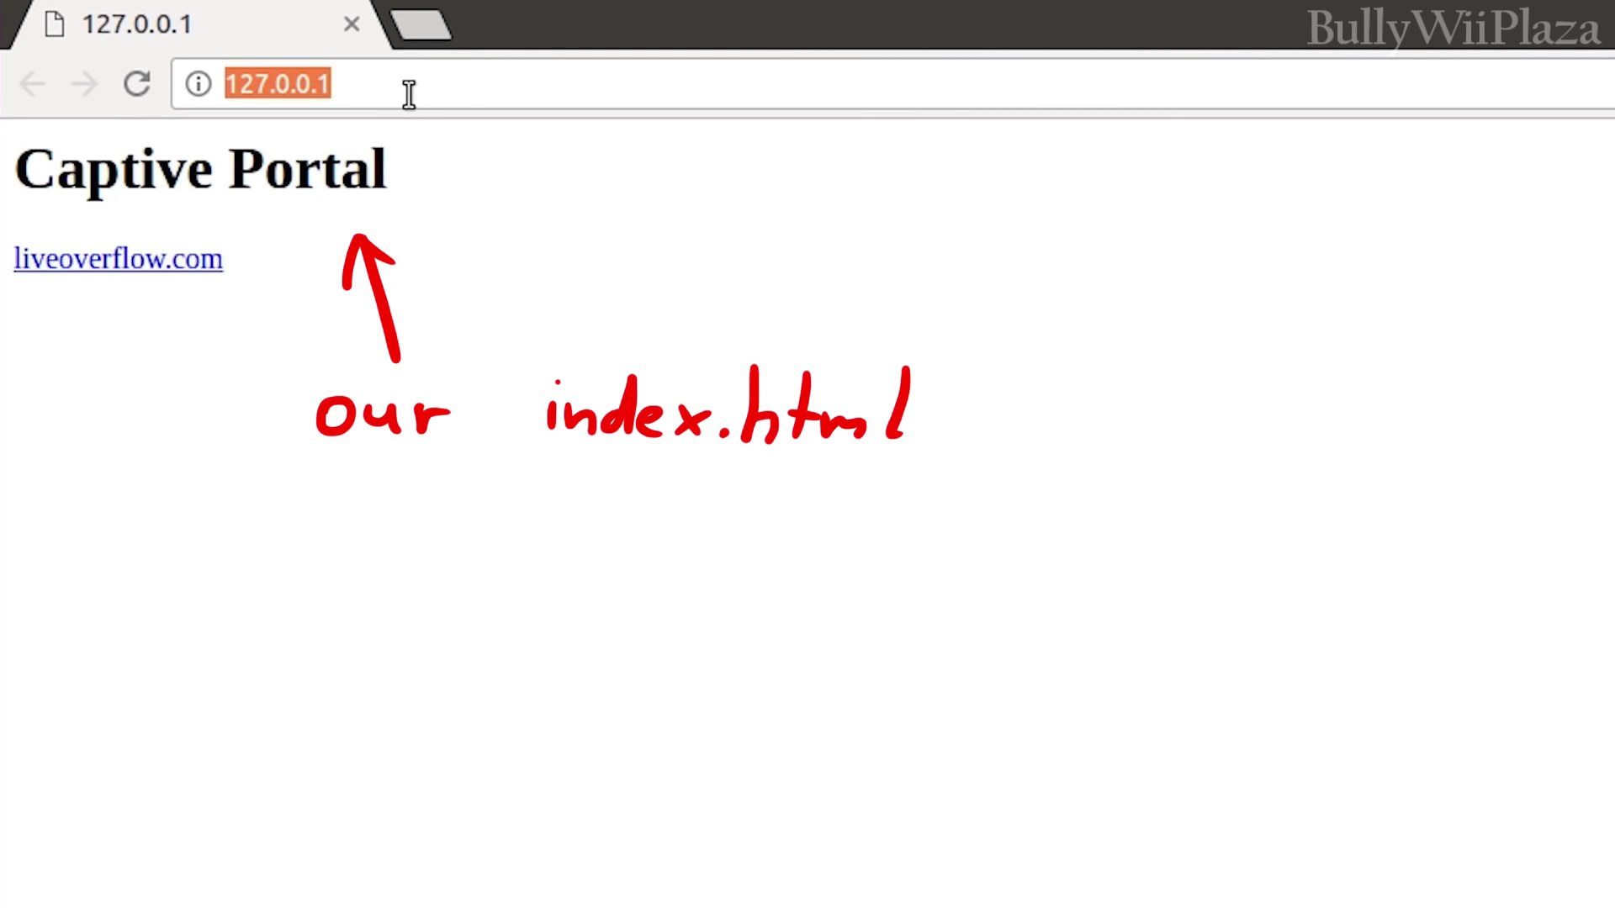
text(co)
key(Return)
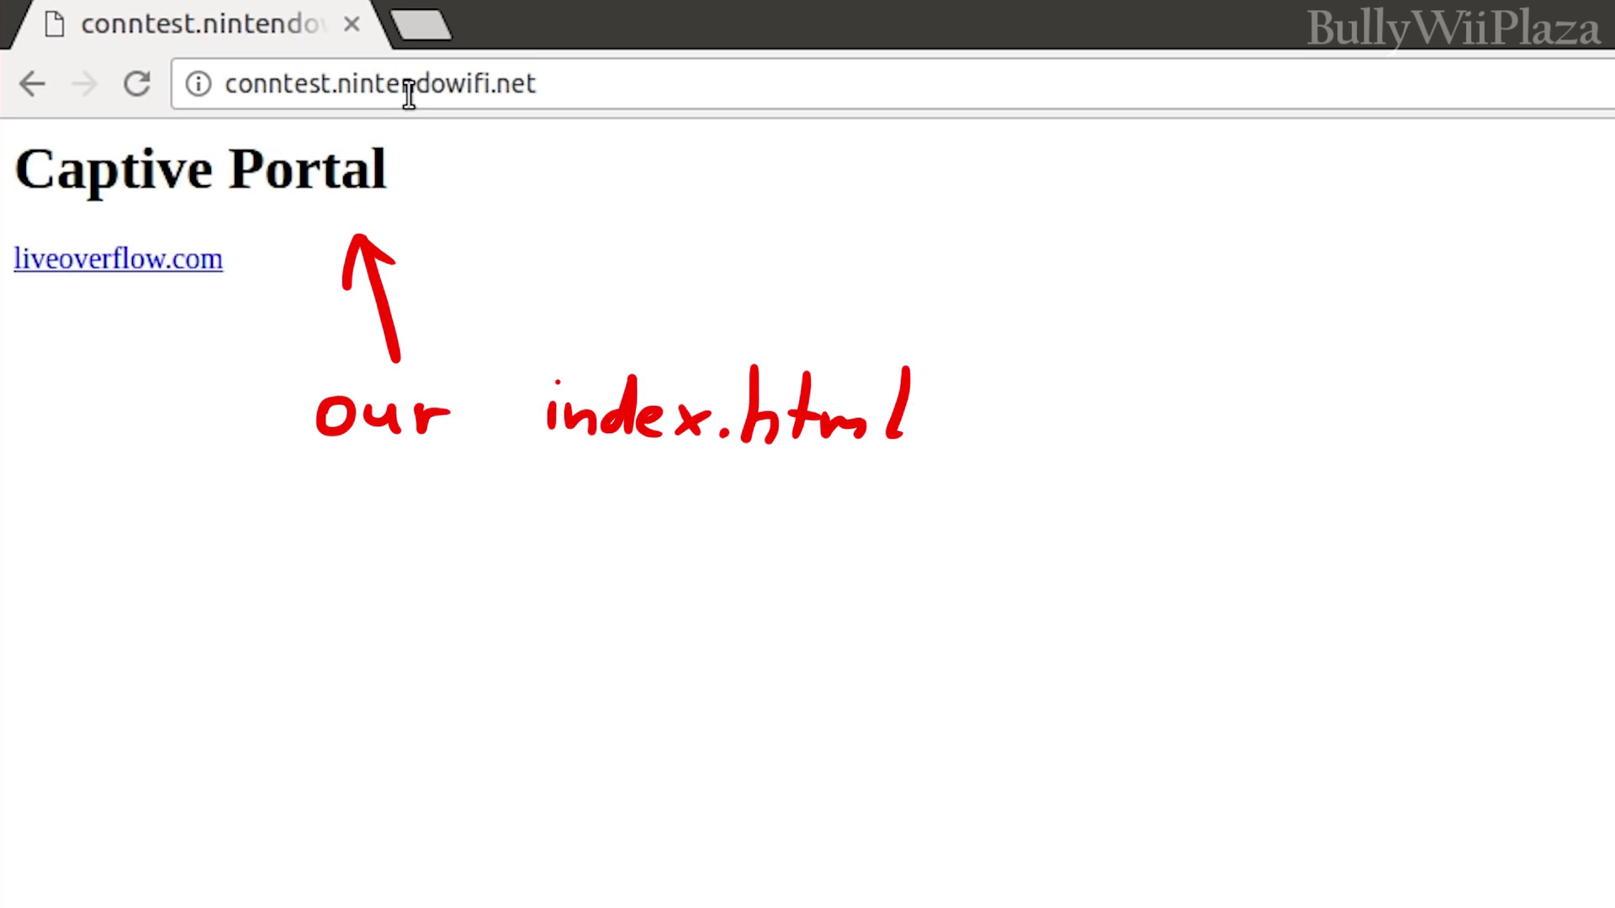
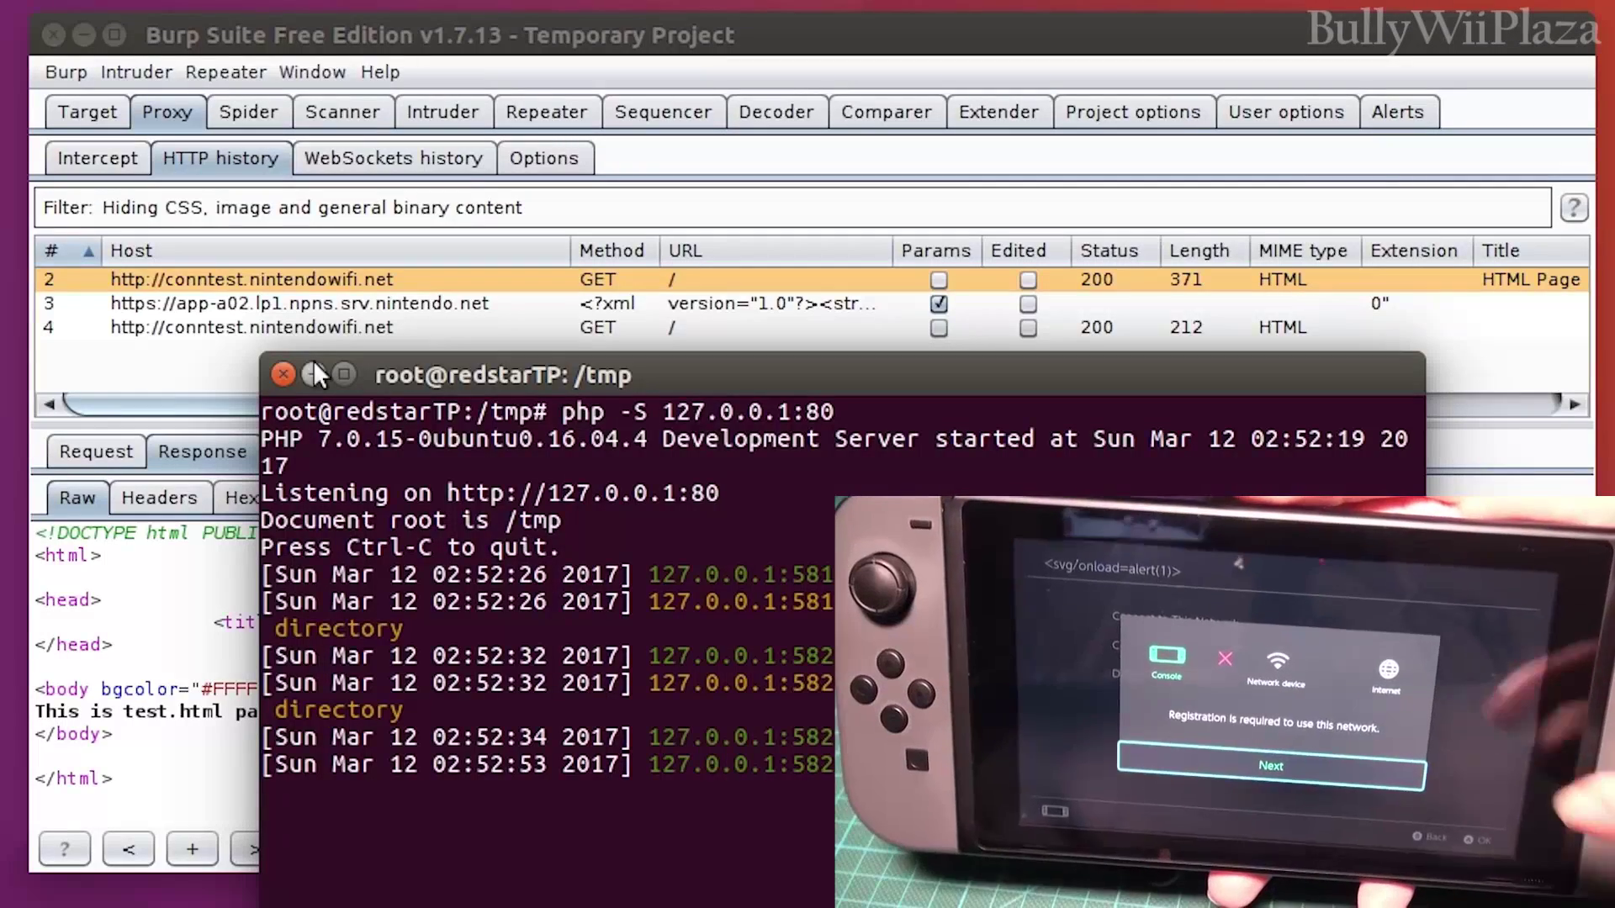
Show the Response of HTTP history request 4, the captured Captive Portal page
click(315, 374)
click(256, 330)
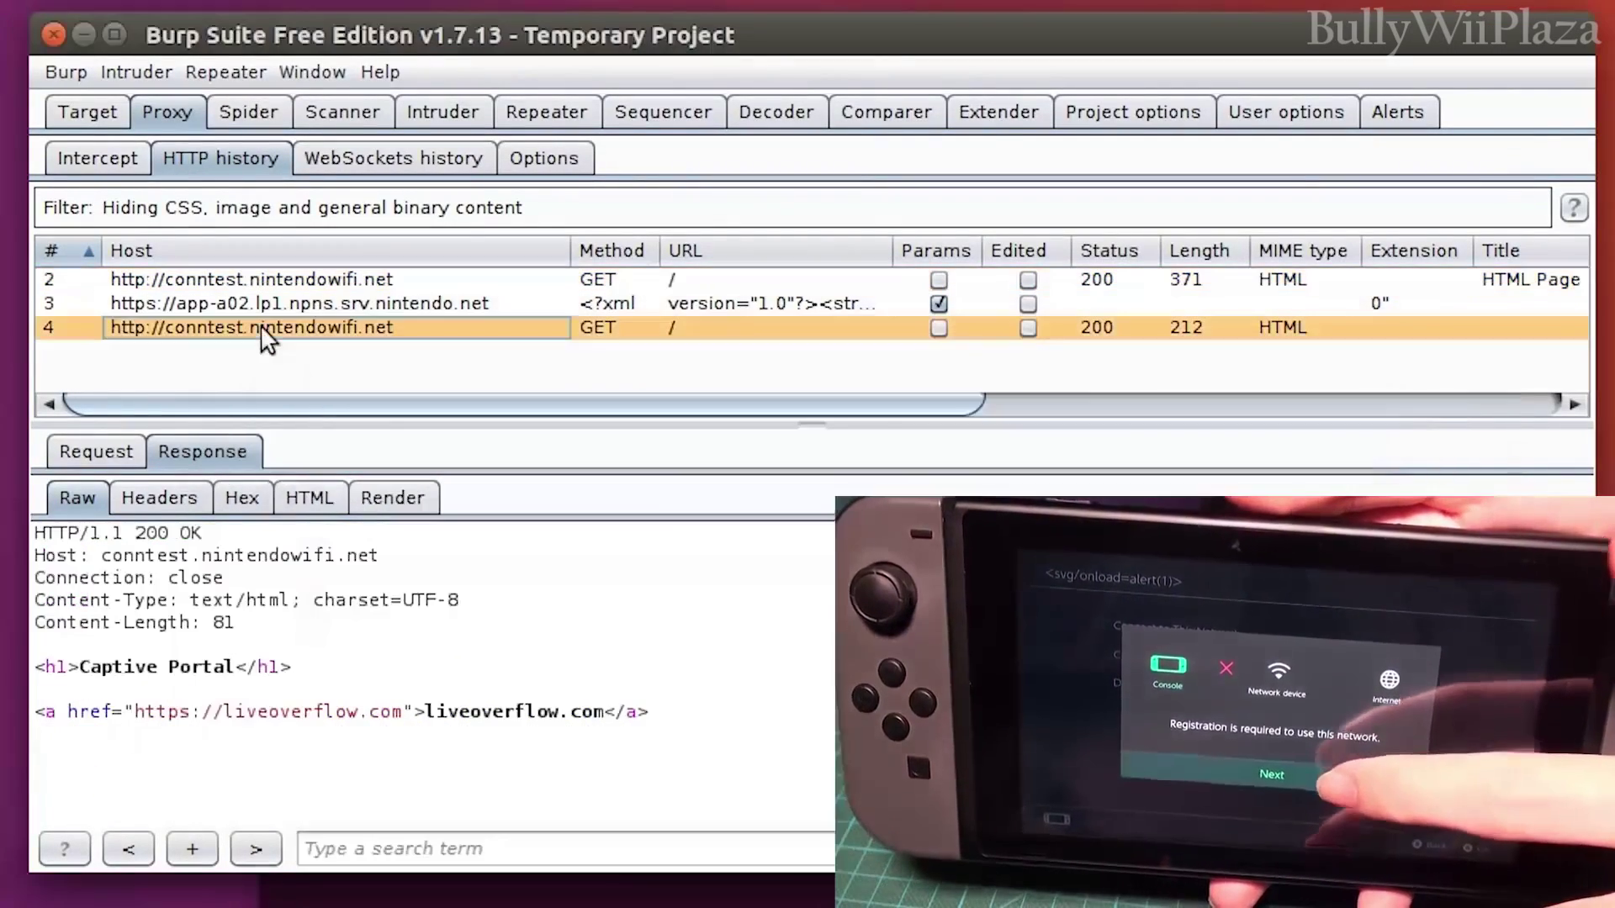